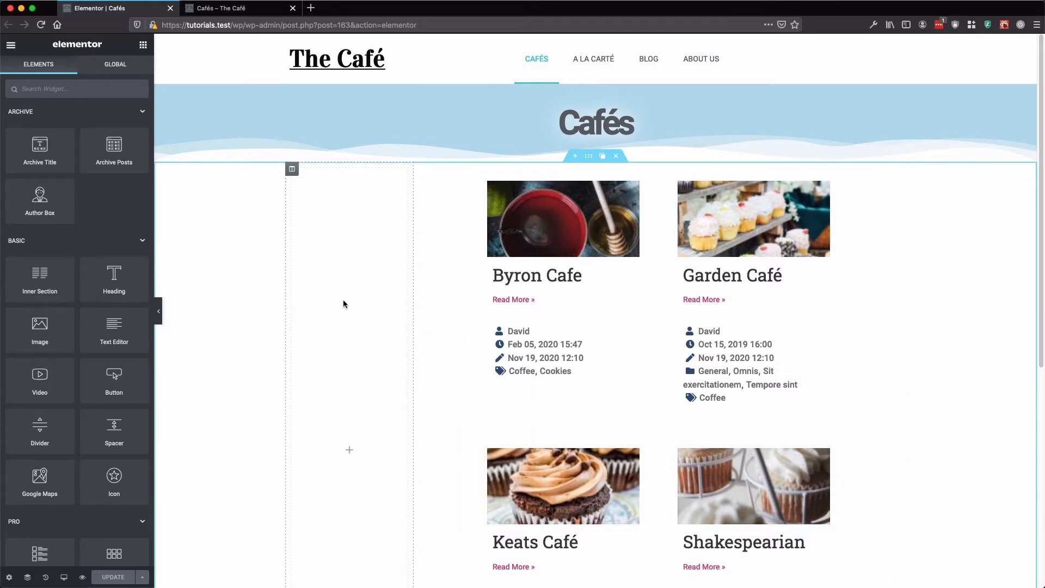
# Find the QE - Checkbox Range widget and add it to the empty column beside the café posts
pyautogui.click(109, 90)
pyautogui.write('check')
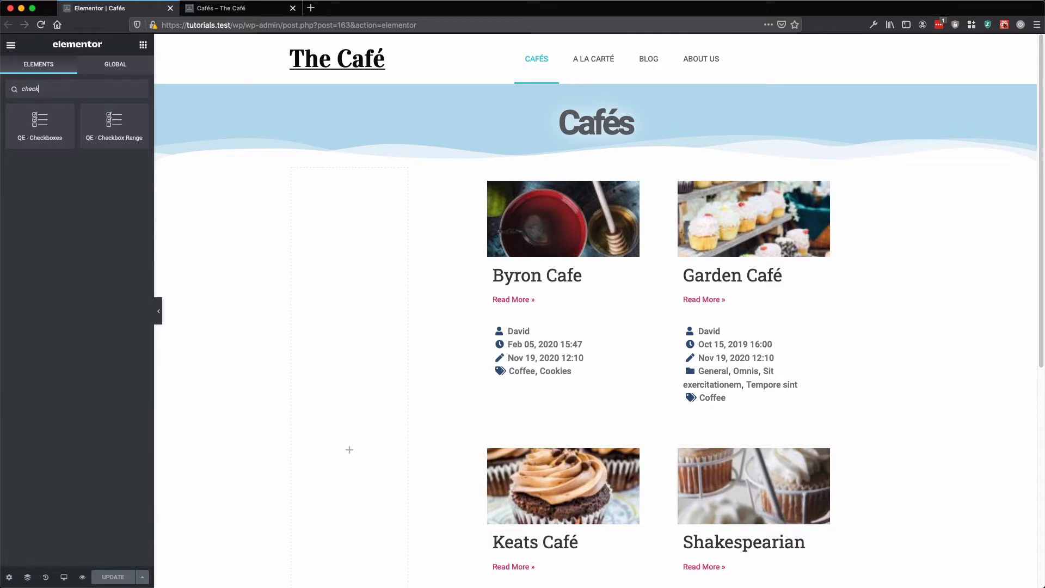
pyautogui.moveTo(113, 123); pyautogui.dragTo(353, 208)
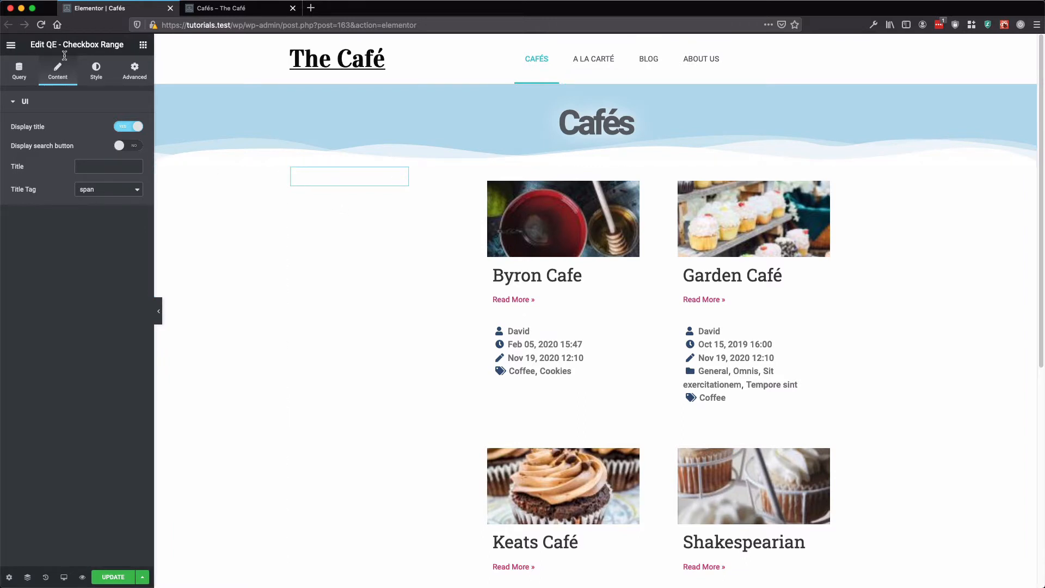
# Title the checkbox range widget "Table size" and enable its search button
pyautogui.click(95, 165)
pyautogui.write('Table size')
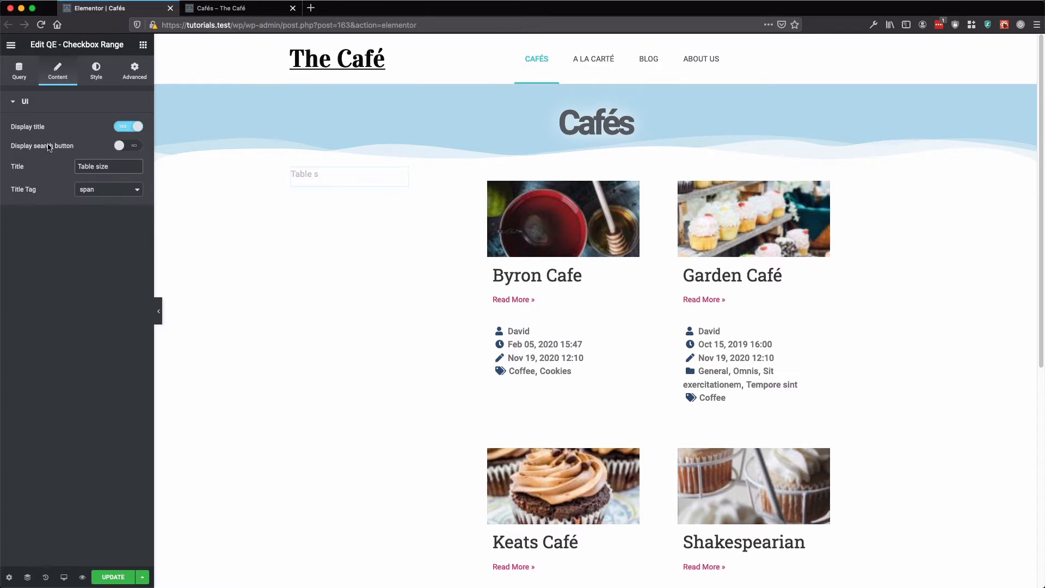
pyautogui.click(131, 148)
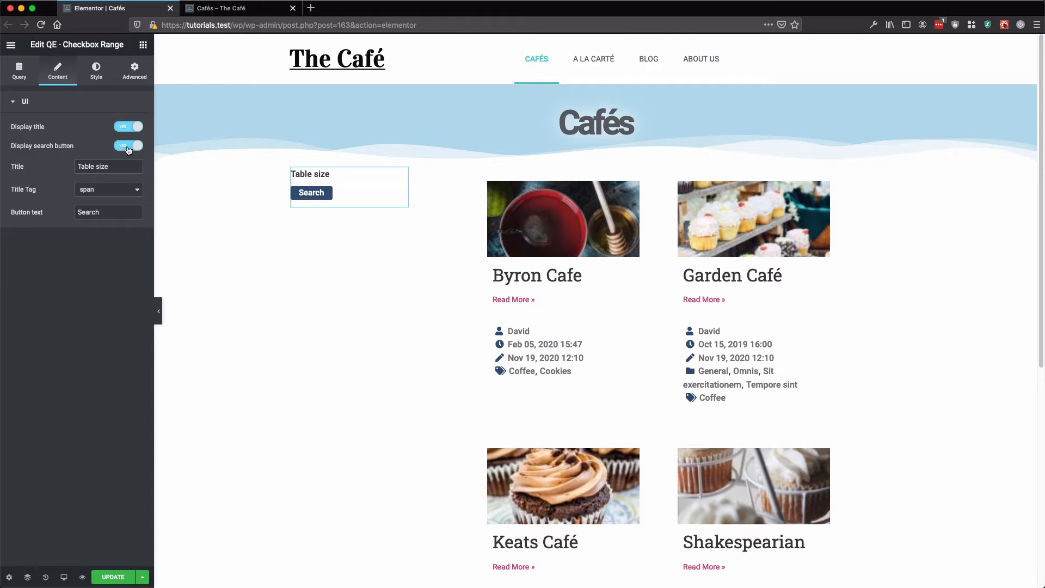
# Set the checkbox range widget's query parameter to table_size
pyautogui.click(17, 73)
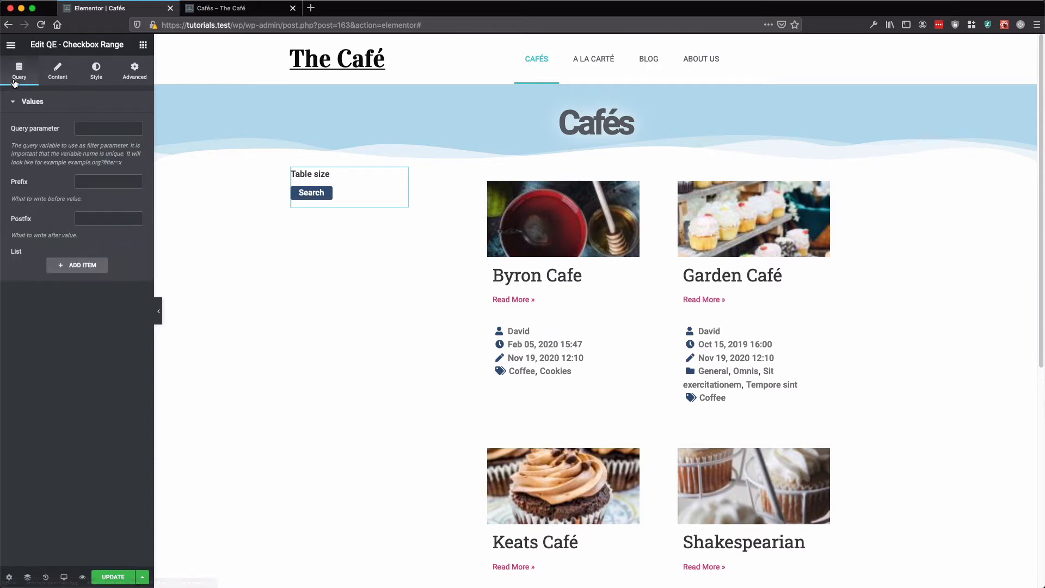
pyautogui.click(95, 124)
pyautogui.write('table_')
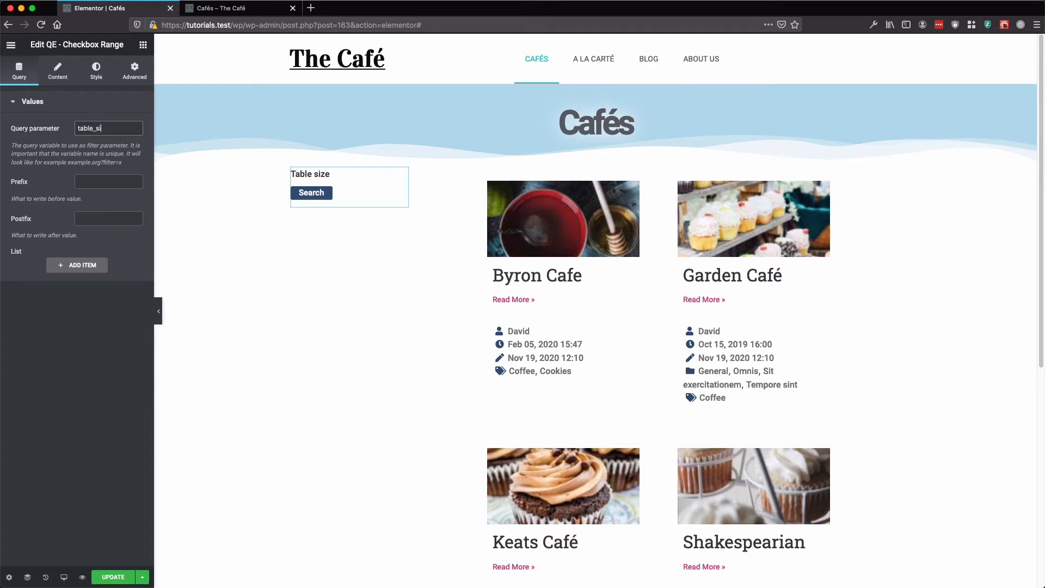
pyautogui.write('size')
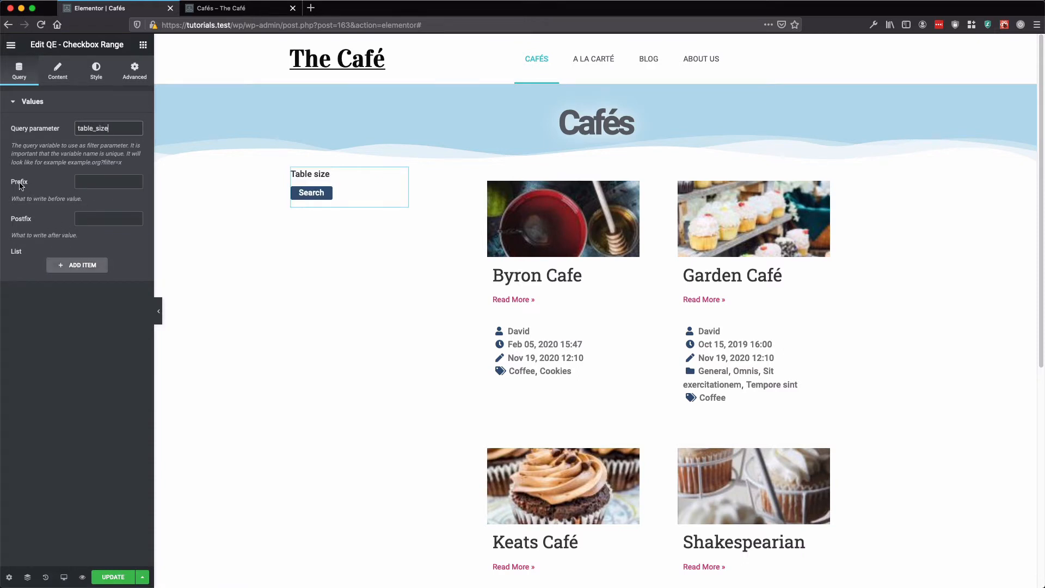
# Add two range items to the checkbox list: one with only a maximum of 3, the other from 4 to 5
pyautogui.click(75, 268)
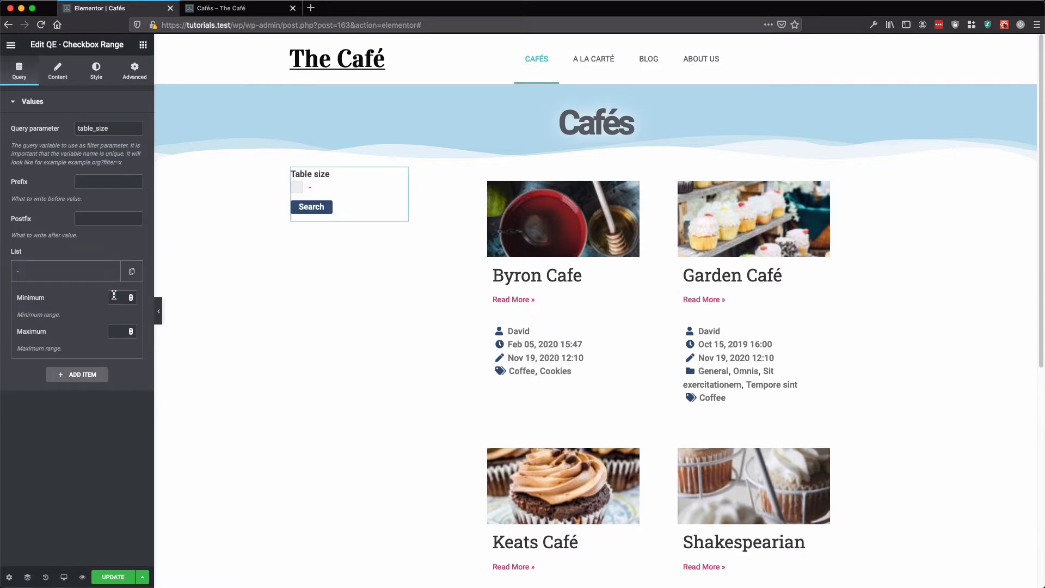
pyautogui.click(119, 327)
pyautogui.write('3')
pyautogui.click(103, 375)
pyautogui.click(118, 327)
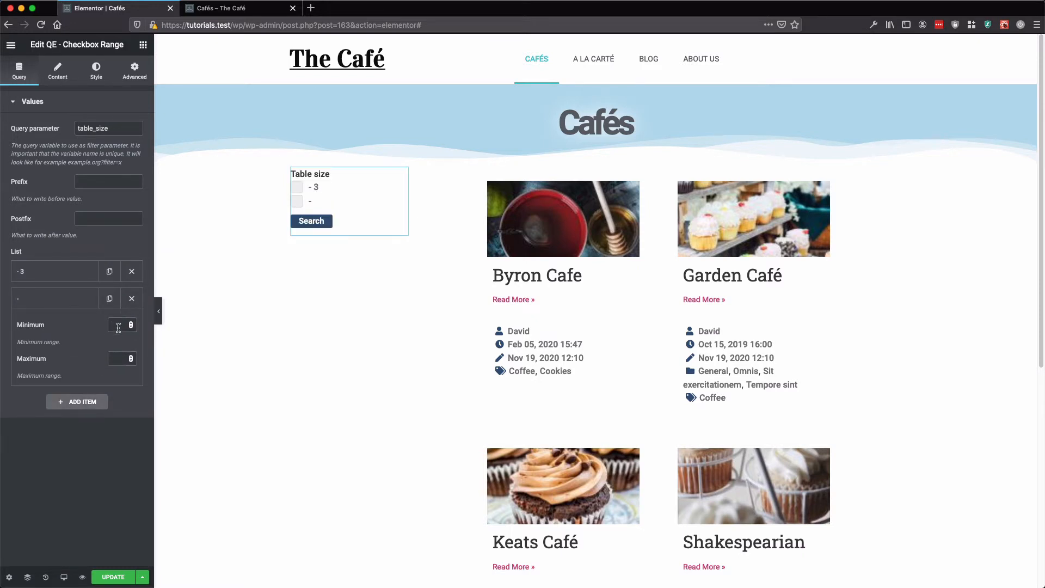
pyautogui.write('4')
pyautogui.click(116, 358)
pyautogui.write('5')
# Set the first range item's maximum to 4 and the second item's range to 5 - 6
pyautogui.click(69, 278)
pyautogui.moveTo(117, 331); pyautogui.dragTo(106, 332)
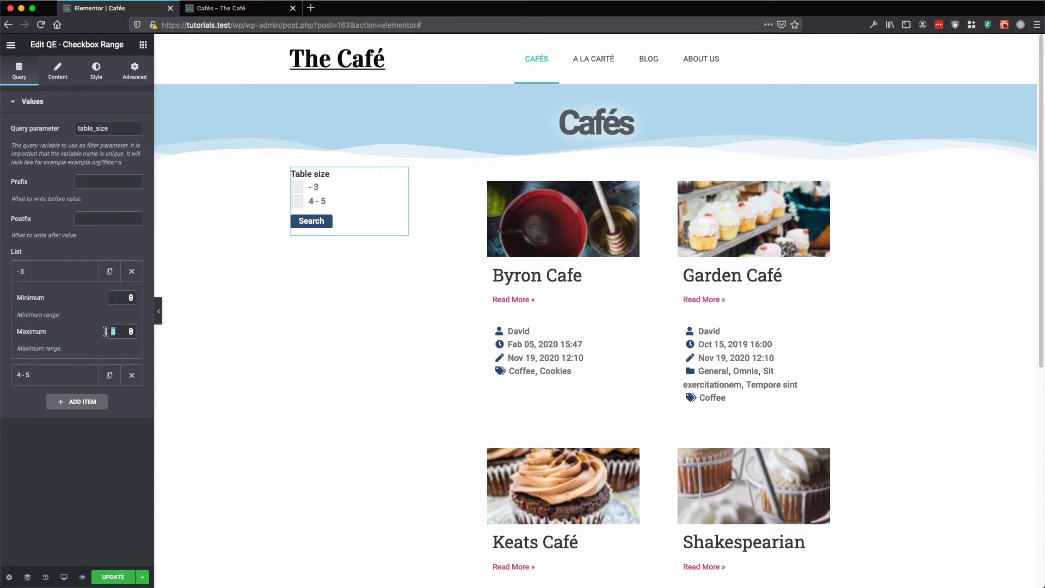
pyautogui.write('4')
pyautogui.click(70, 375)
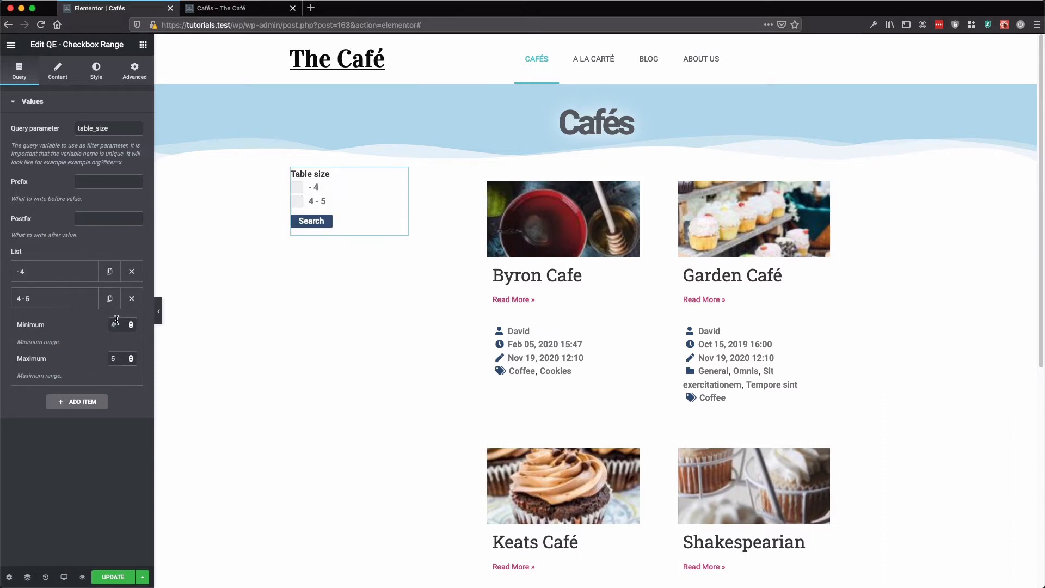
pyautogui.moveTo(116, 325); pyautogui.dragTo(106, 358)
pyautogui.write('5 - 6')
# Add a third range item with a minimum of 7 and no maximum
pyautogui.click(79, 401)
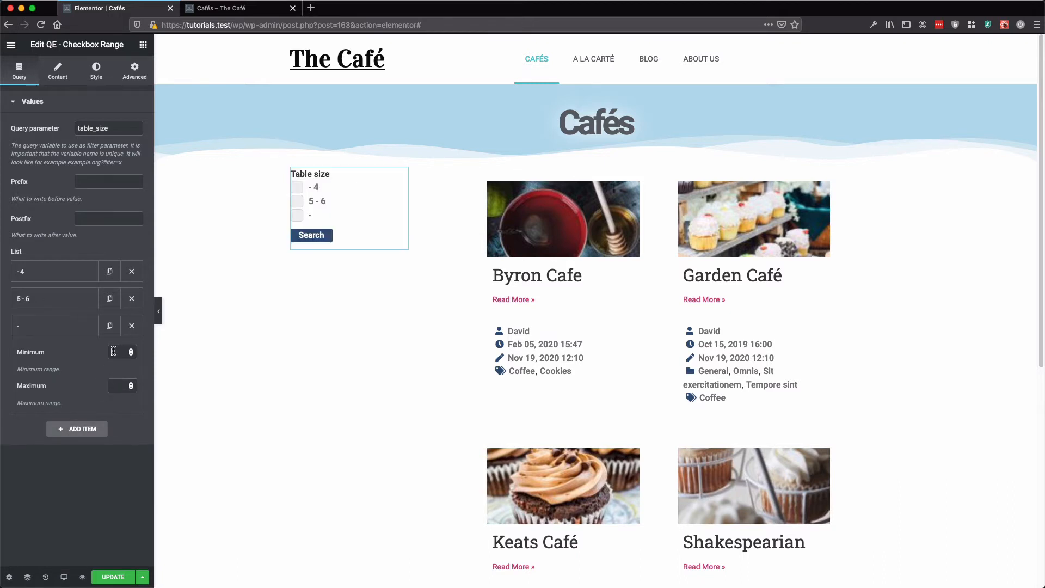
pyautogui.click(113, 351)
pyautogui.write('7')
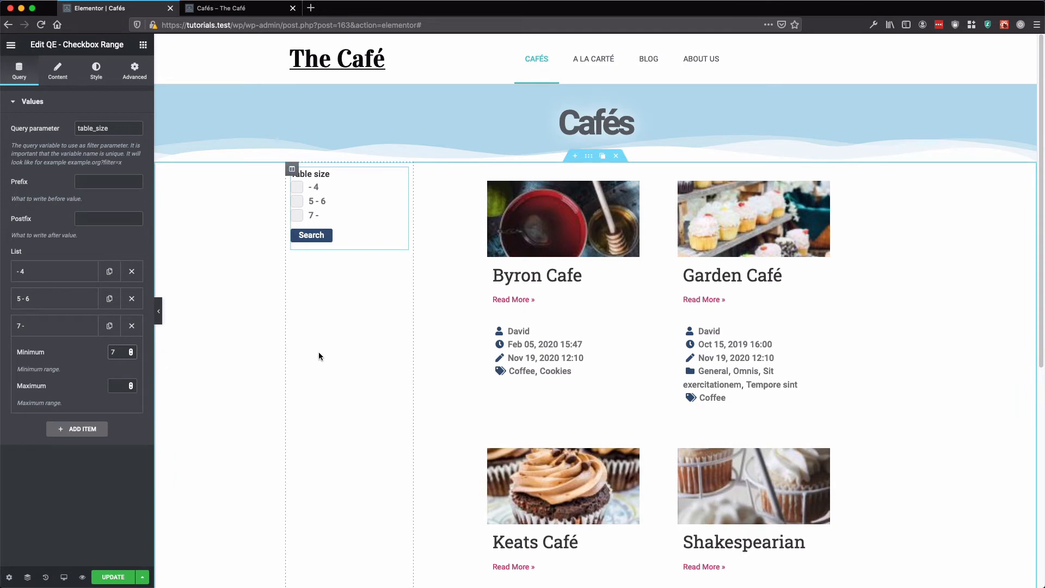
# Set the café archive widget's custom fields query type to Meta query and add a meta query item
pyautogui.click(587, 321)
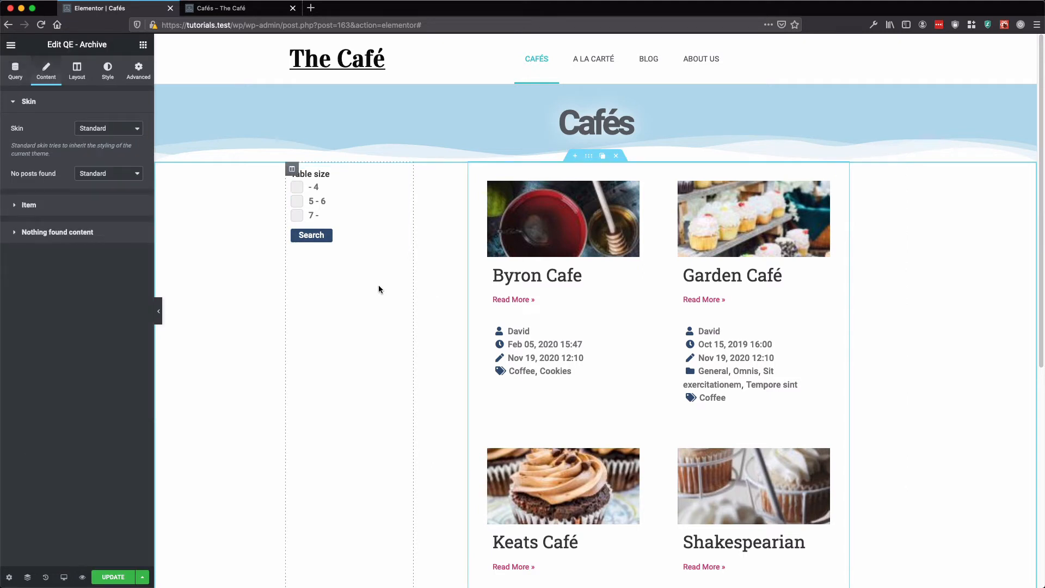
pyautogui.click(15, 71)
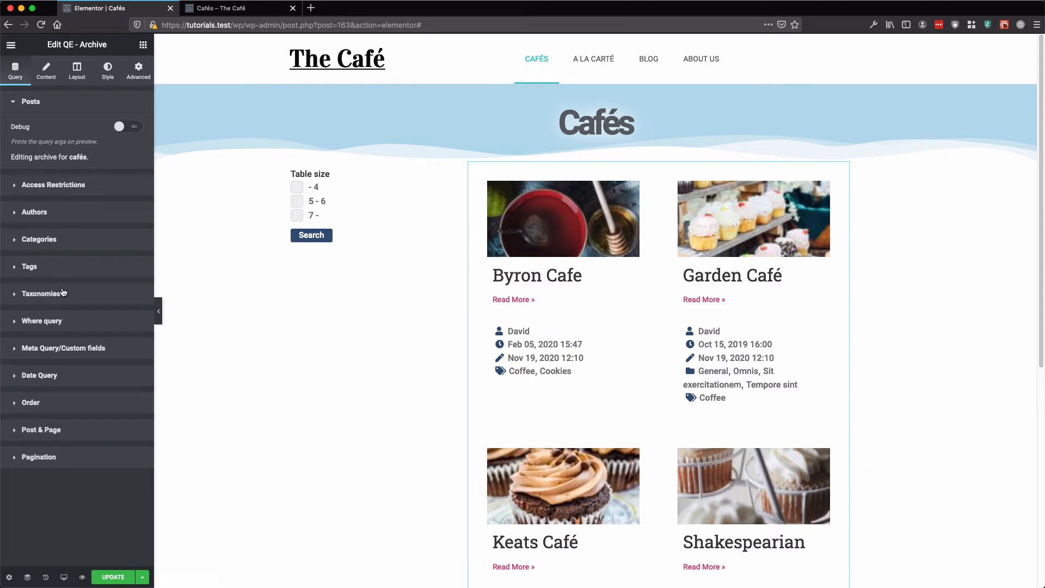
pyautogui.click(56, 349)
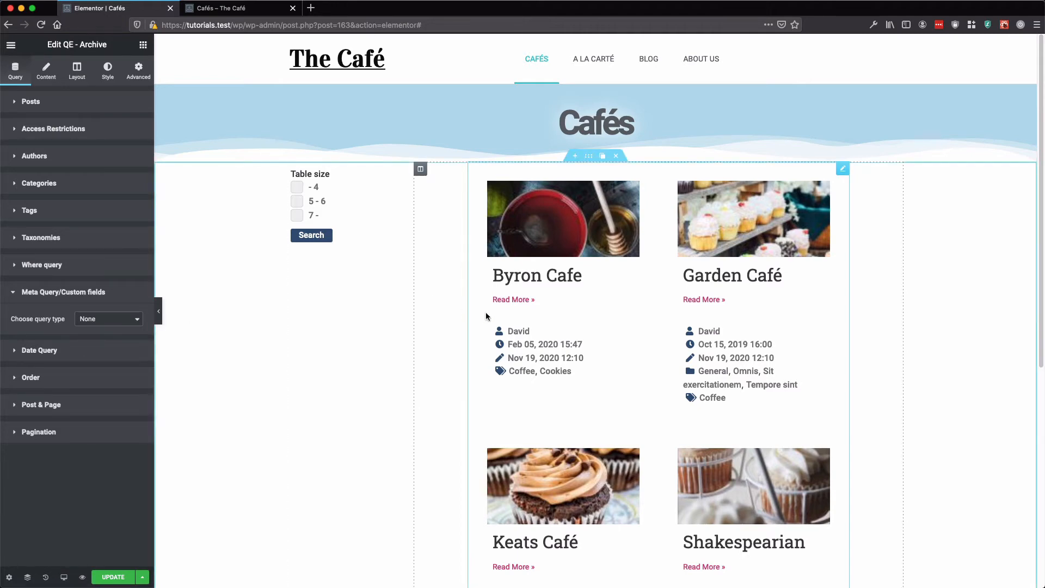
pyautogui.click(104, 323)
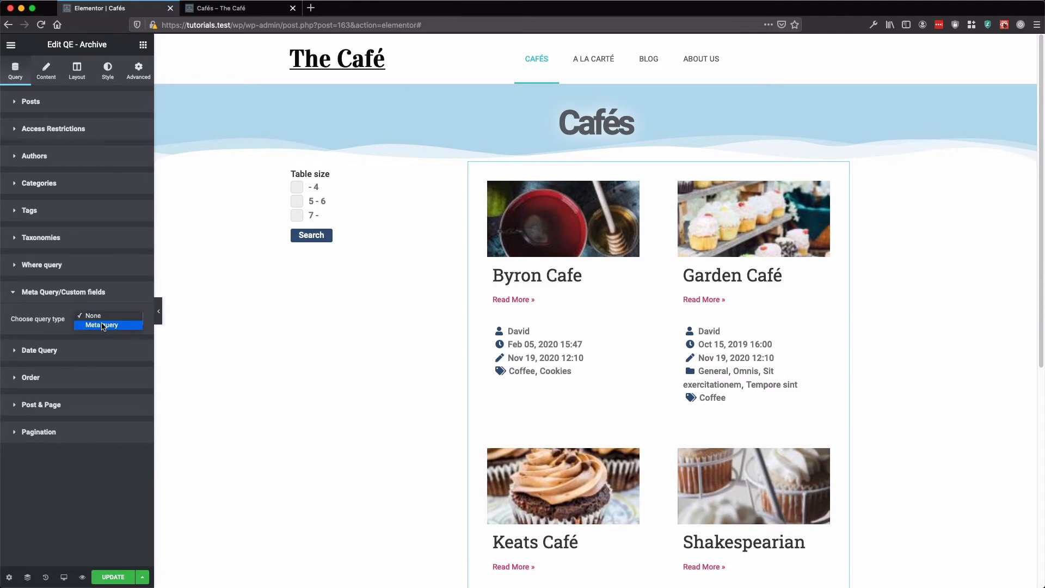
pyautogui.click(101, 325)
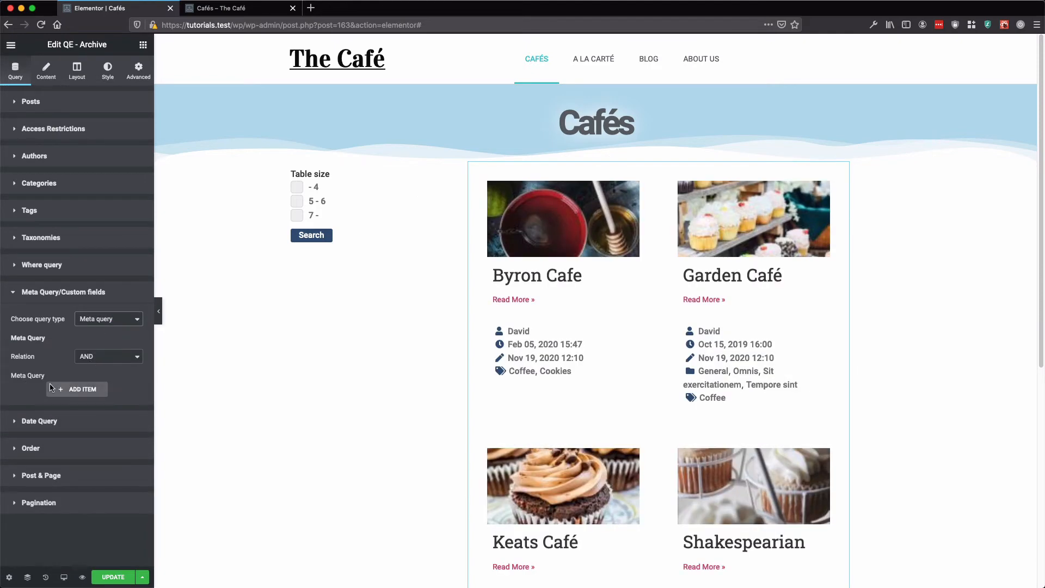
pyautogui.click(75, 389)
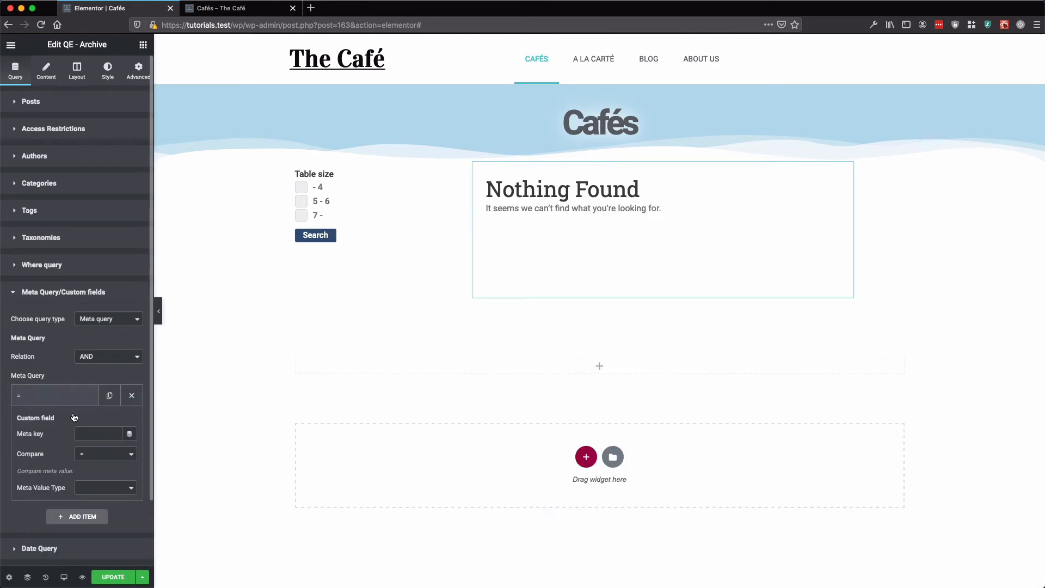
# Use the ACF Text dynamic tag as the meta key, with the Table size field and Return name of key enabled
pyautogui.click(129, 433)
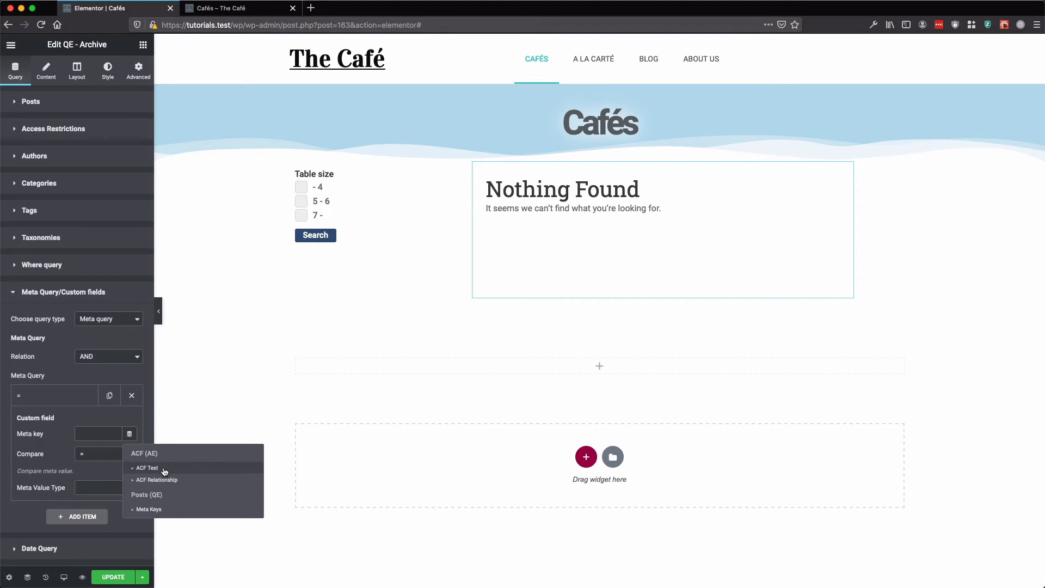
pyautogui.click(147, 468)
pyautogui.click(103, 434)
pyautogui.click(162, 268)
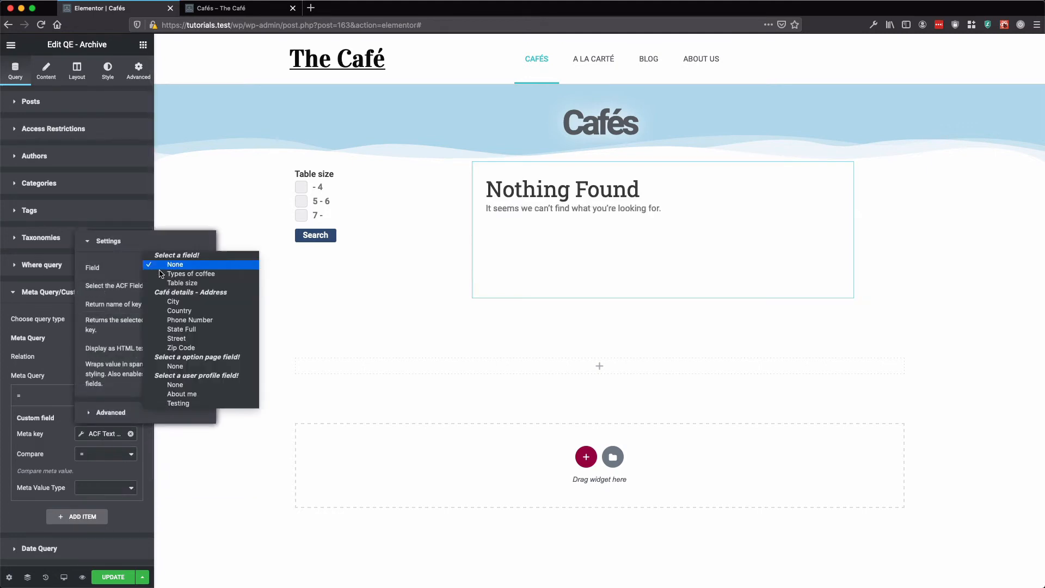
pyautogui.click(163, 283)
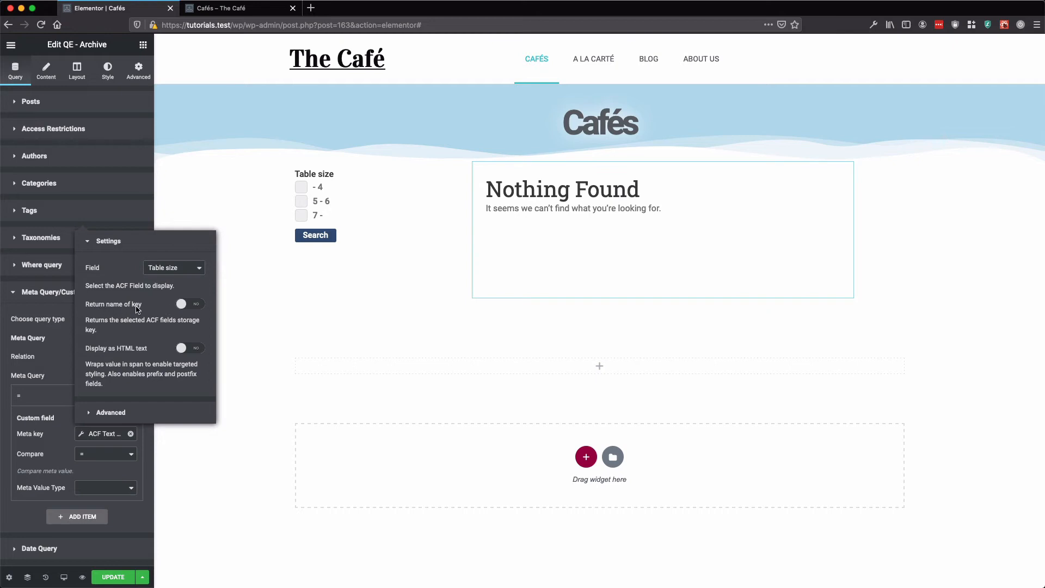
pyautogui.click(196, 304)
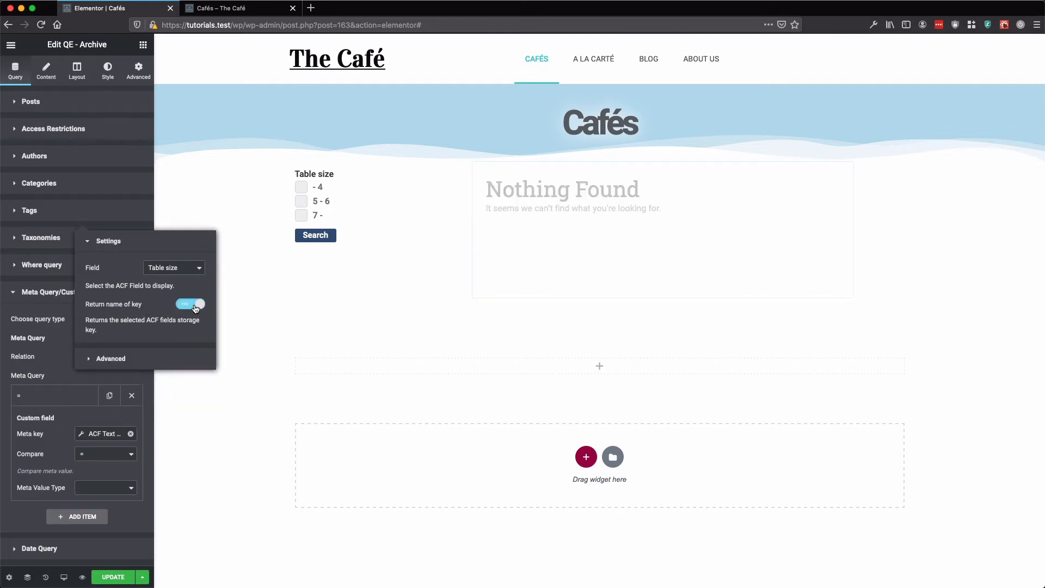
pyautogui.click(60, 441)
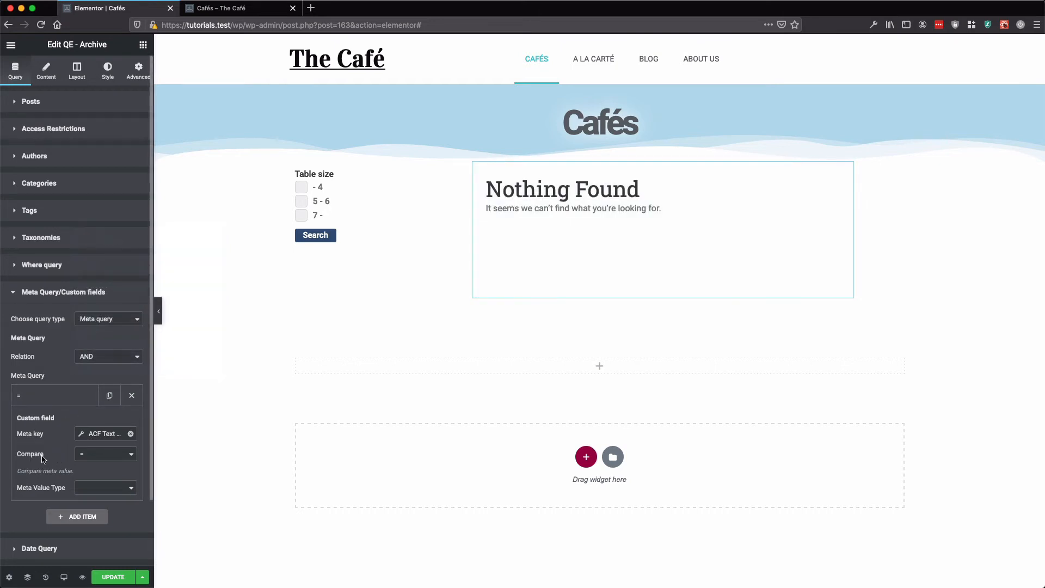
# Set the meta query item's comparison to MIXED RANGES and its meta value type to Numeric
pyautogui.click(100, 456)
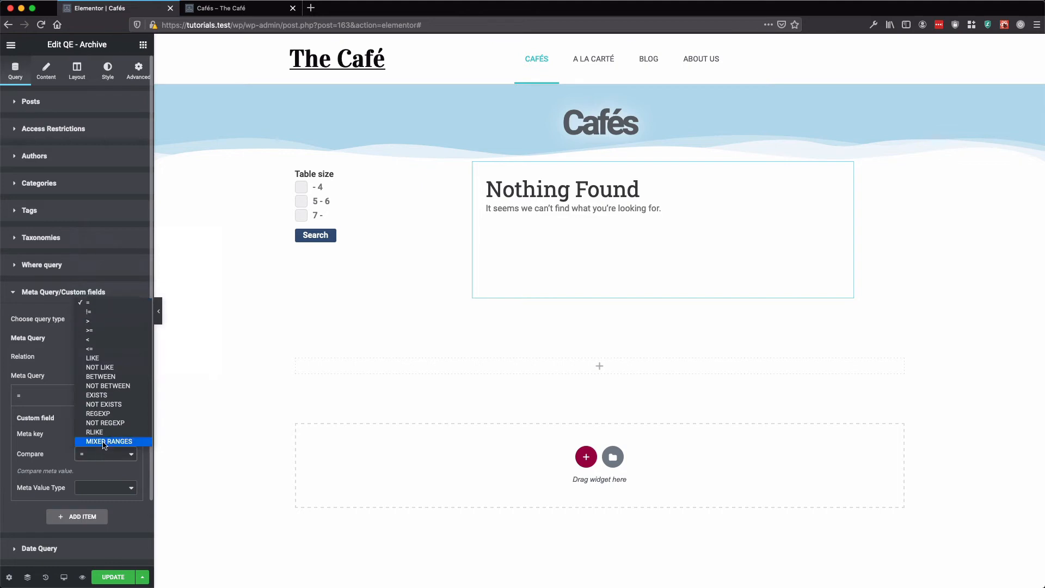
pyautogui.click(104, 442)
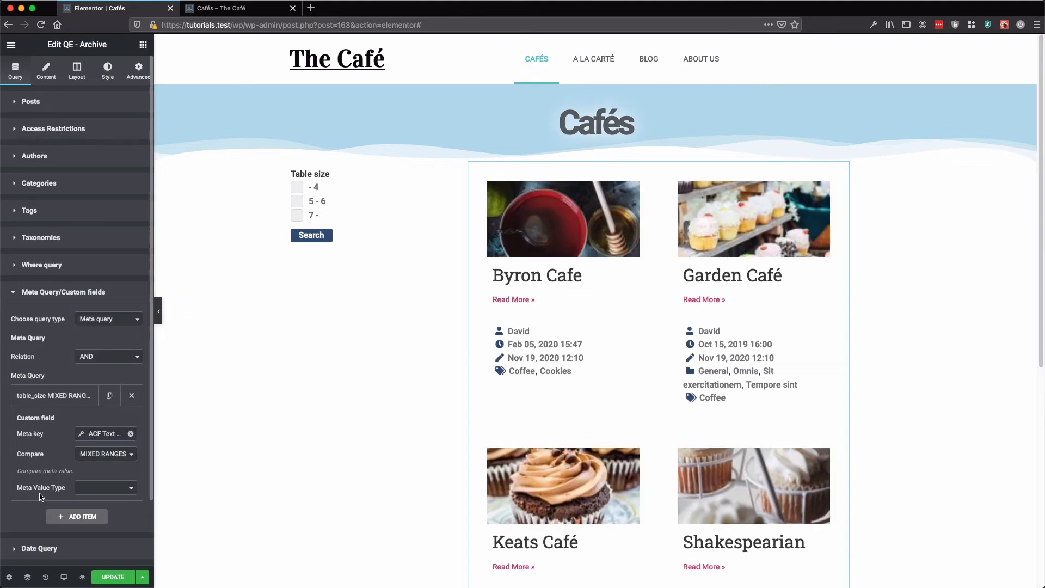
pyautogui.click(95, 492)
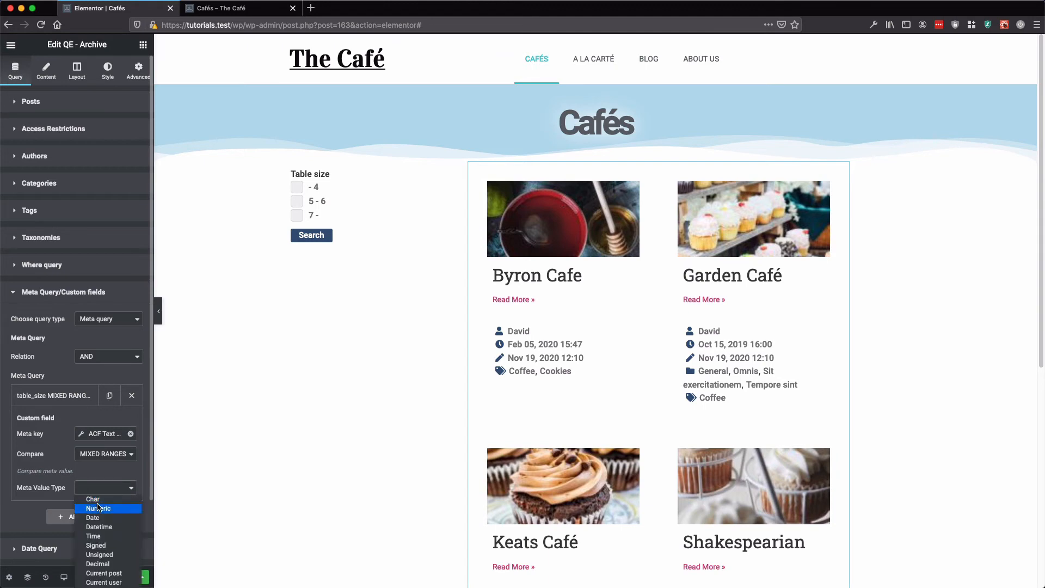
pyautogui.click(98, 508)
# Link the meta query item's meta value to the Query Parameter dynamic tag
pyautogui.scroll(-3, 100, 480)
pyautogui.scroll(-2, 100, 480)
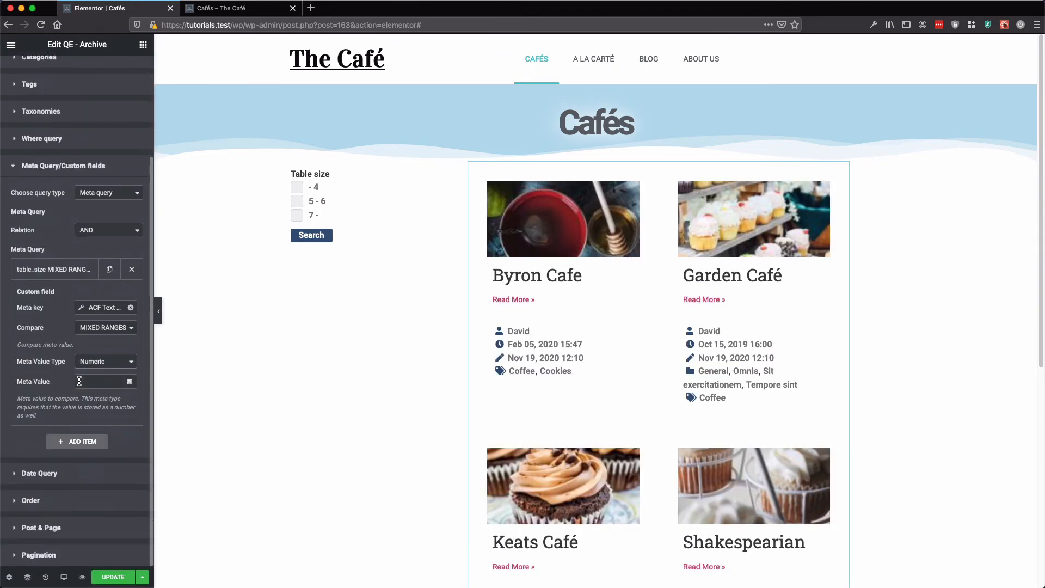
pyautogui.click(130, 382)
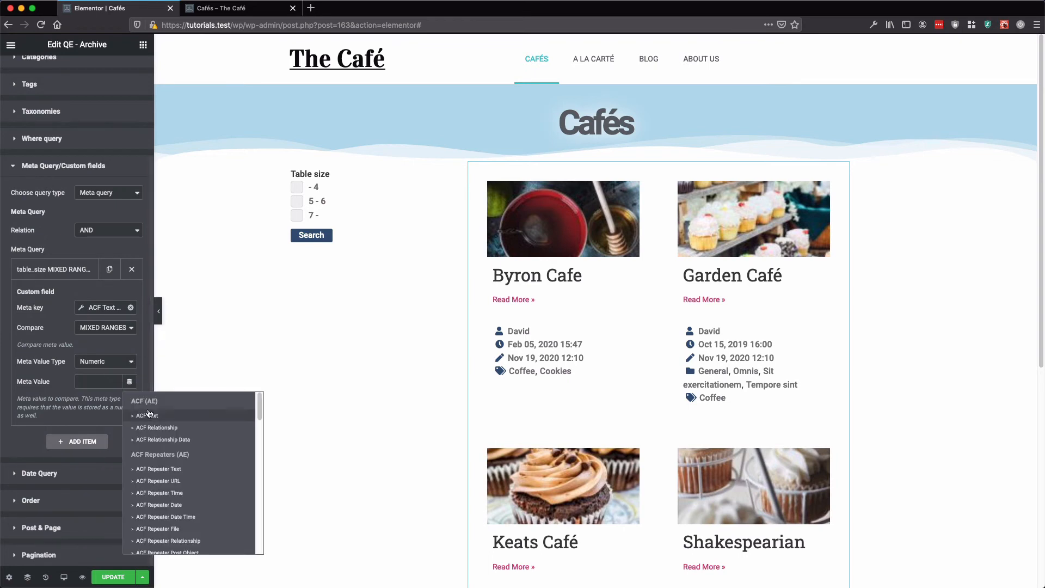
pyautogui.scroll(-10, 166, 455)
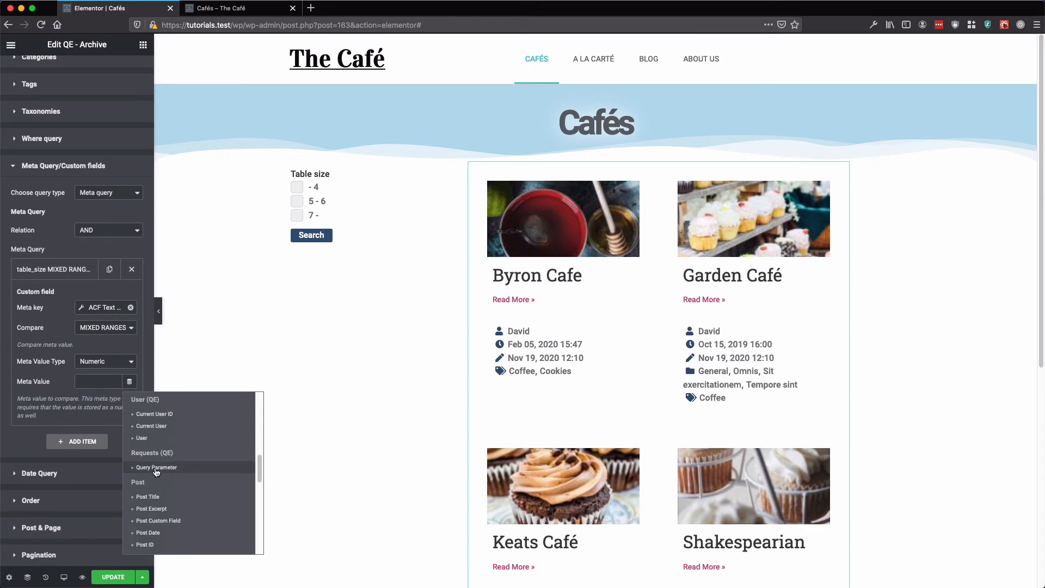
pyautogui.click(156, 471)
# Set the Query Parameter tag's parameter to table_size and its default value to 0
pyautogui.click(108, 379)
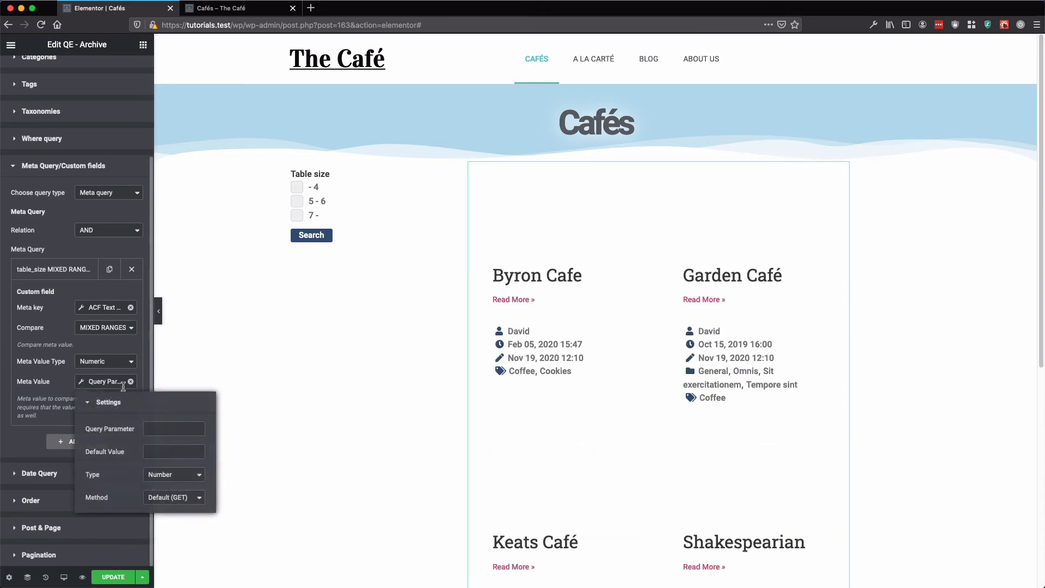
pyautogui.click(160, 427)
pyautogui.write('ta')
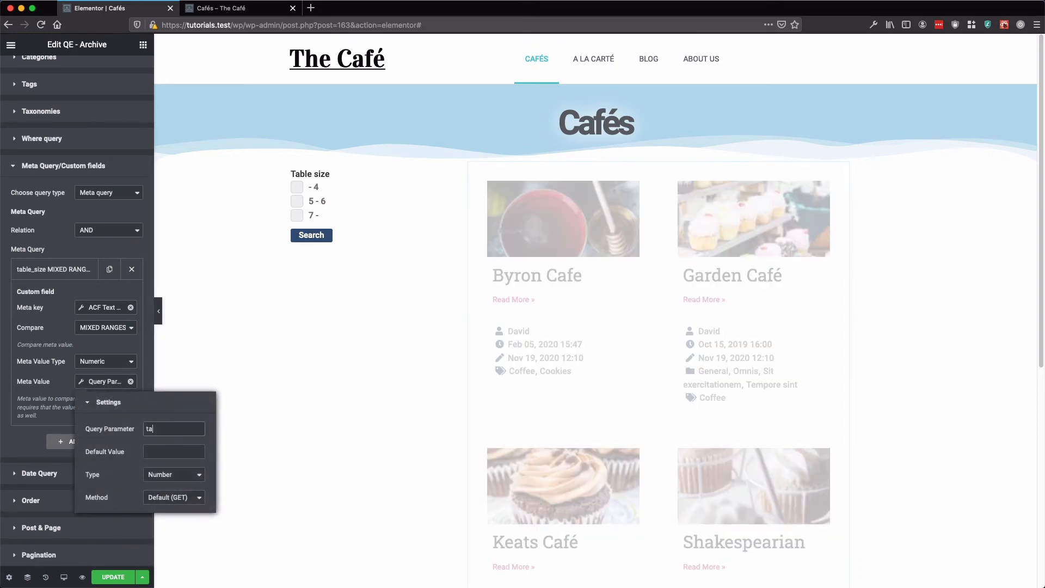
pyautogui.write('ble_size')
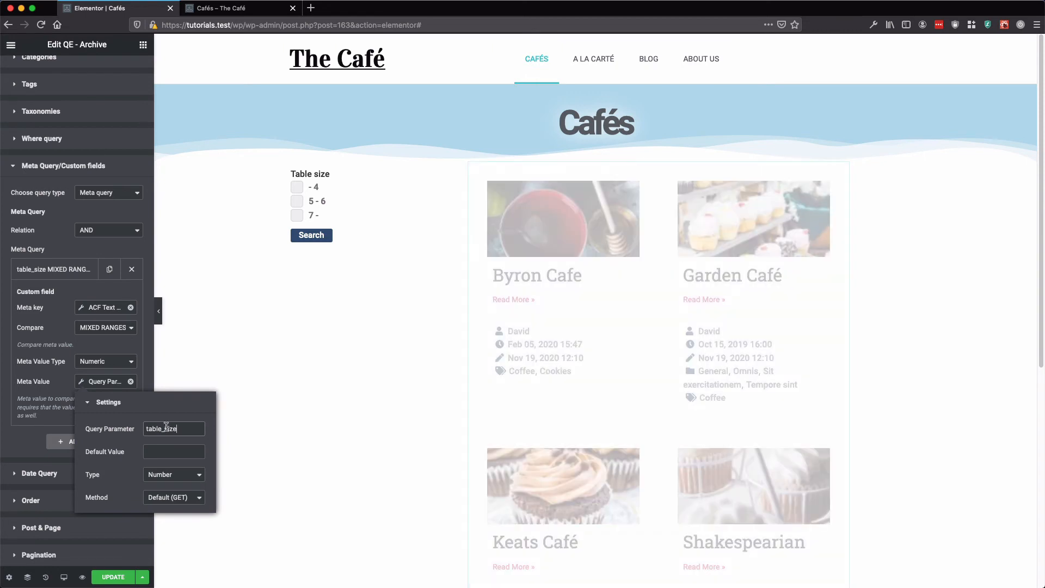
pyautogui.click(150, 451)
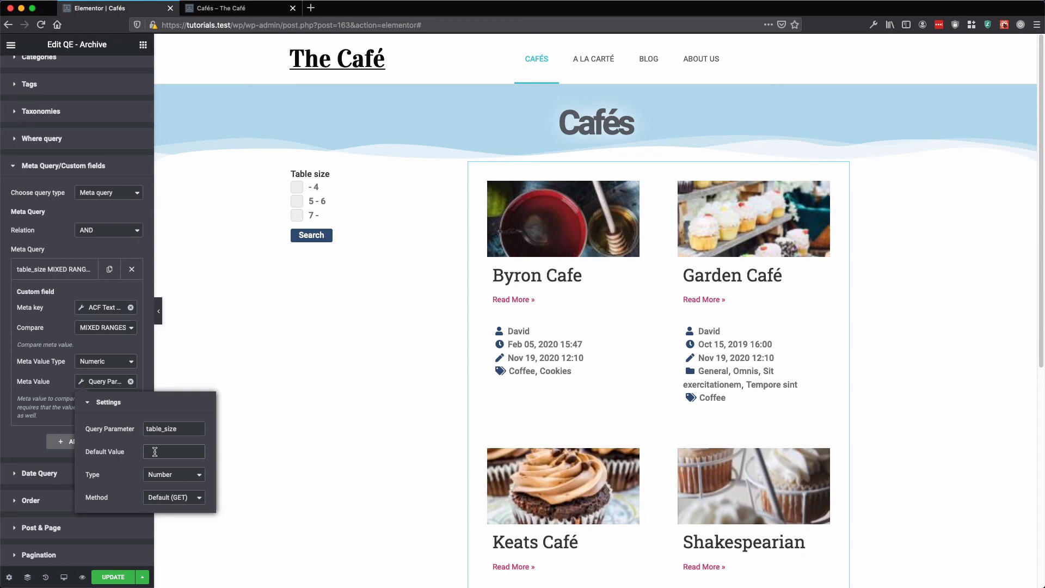
pyautogui.write('0')
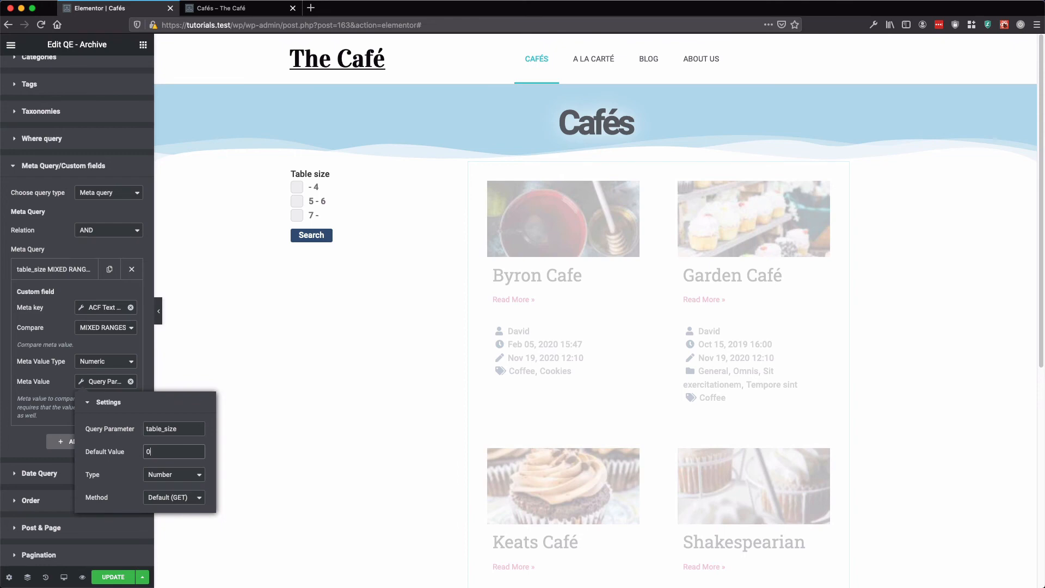
# Complete the Query Parameter tag's default value as 0:1000 and set its type to String
pyautogui.write(':1000')
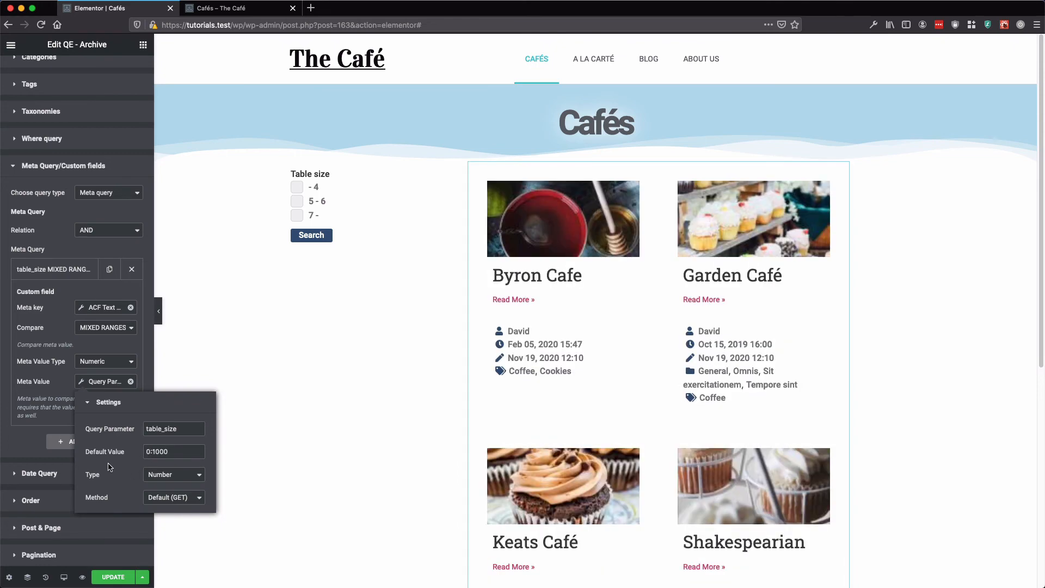
pyautogui.click(158, 477)
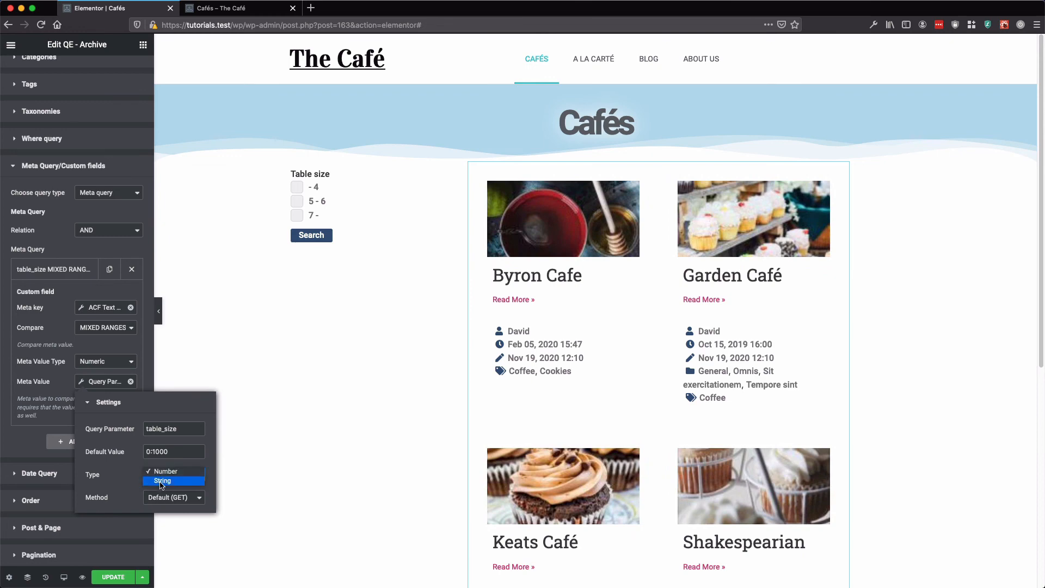
pyautogui.click(161, 480)
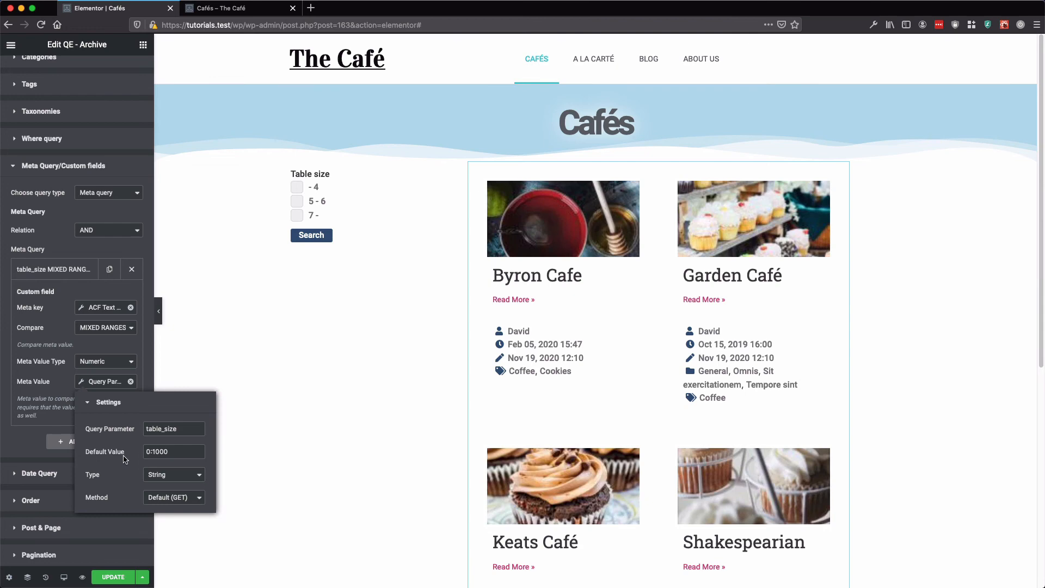
pyautogui.click(71, 418)
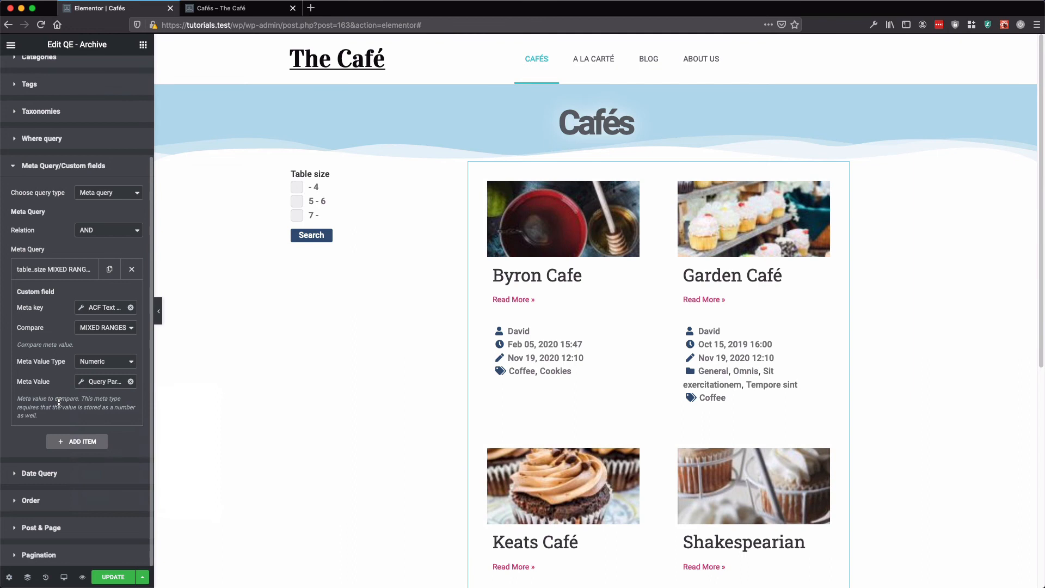
# Save the archive template and reload the live Cafés page in the other browser tab
pyautogui.click(117, 577)
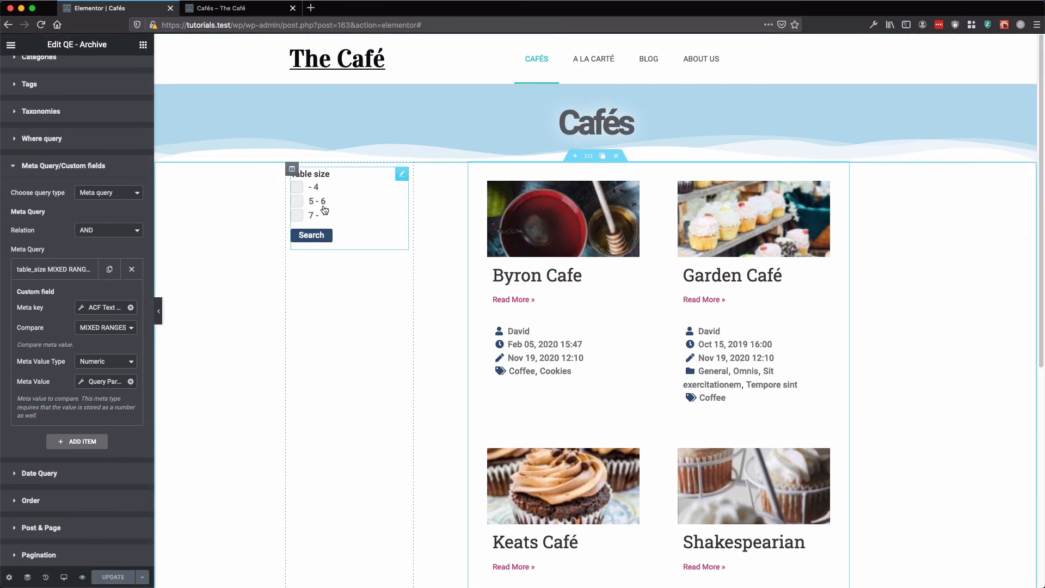
pyautogui.click(253, 9)
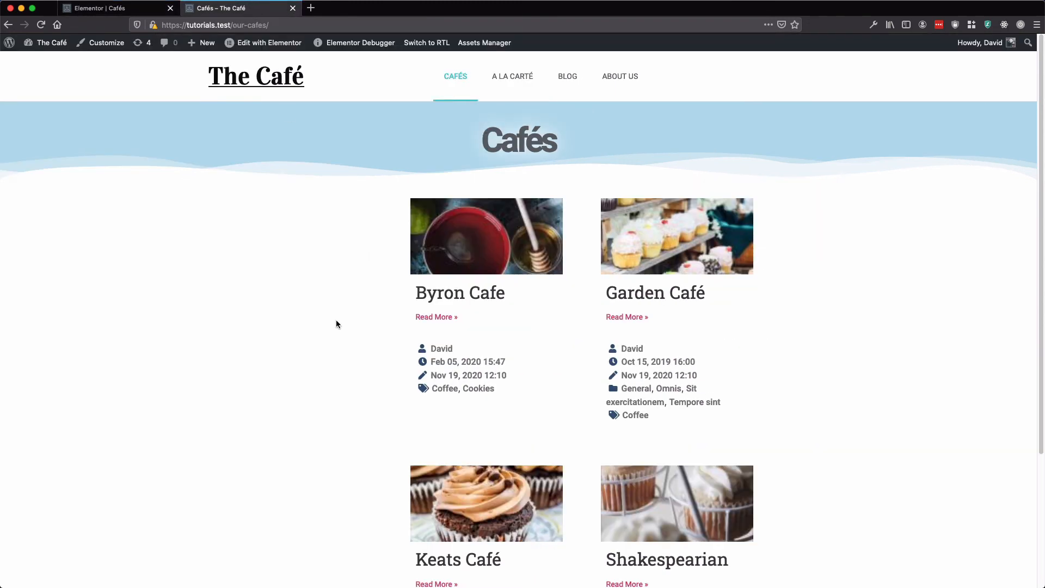
pyautogui.press('super+r')
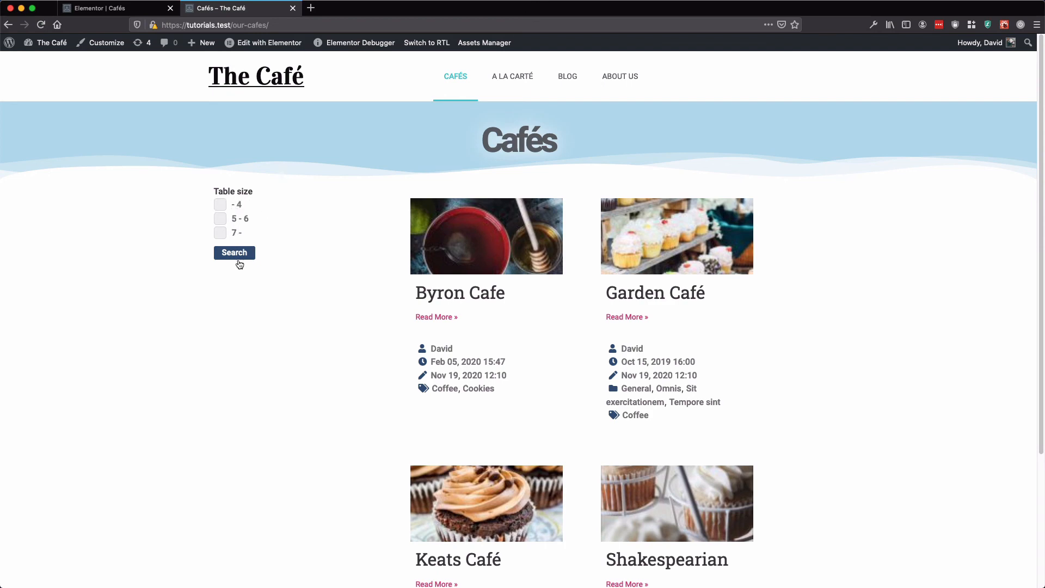
# Test the Table size filter by searching with - 4, adding 5 - 6, and finally including 7 - as well
pyautogui.click(224, 207)
pyautogui.click(238, 253)
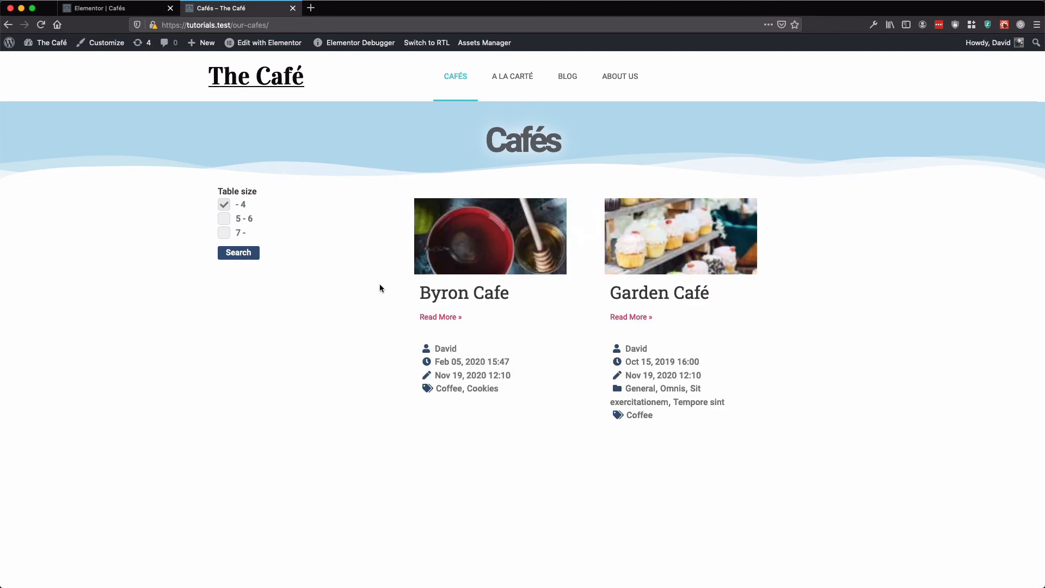
pyautogui.click(241, 221)
pyautogui.click(242, 254)
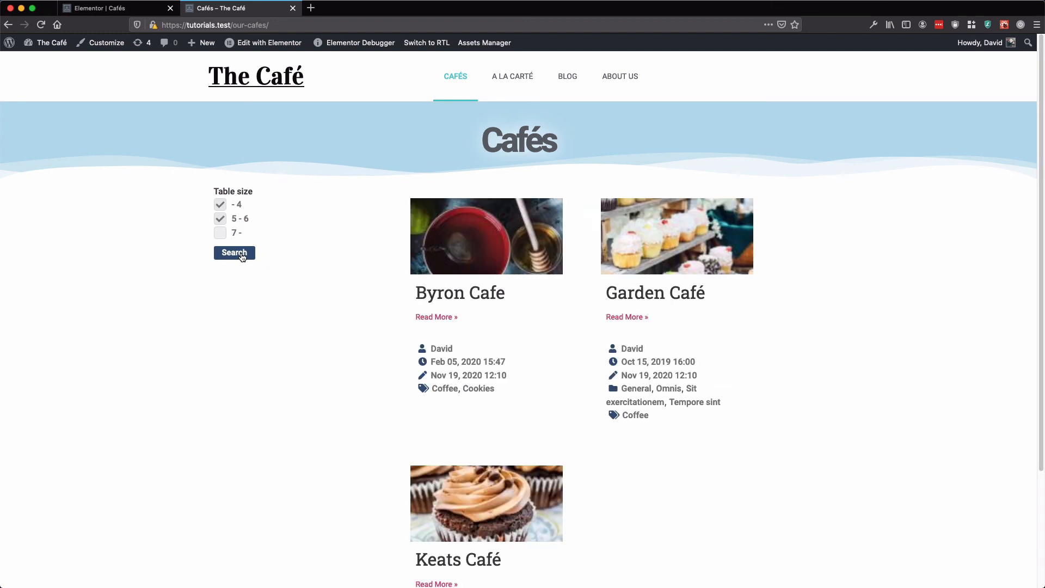
pyautogui.click(234, 255)
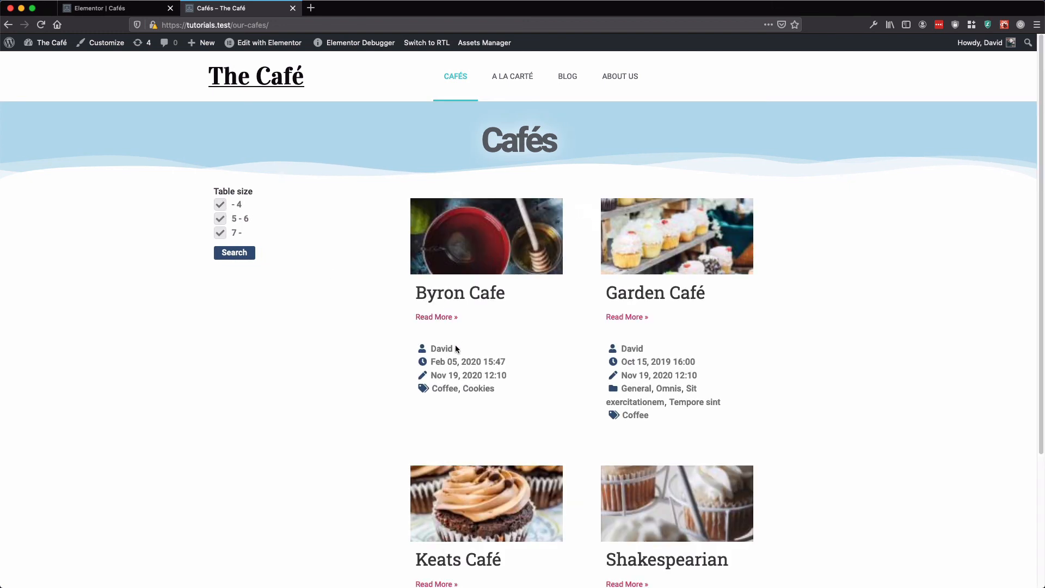
# Search the cafés with the 5 - 6 range removed, and again with 7 - also removed
pyautogui.click(236, 218)
pyautogui.click(235, 253)
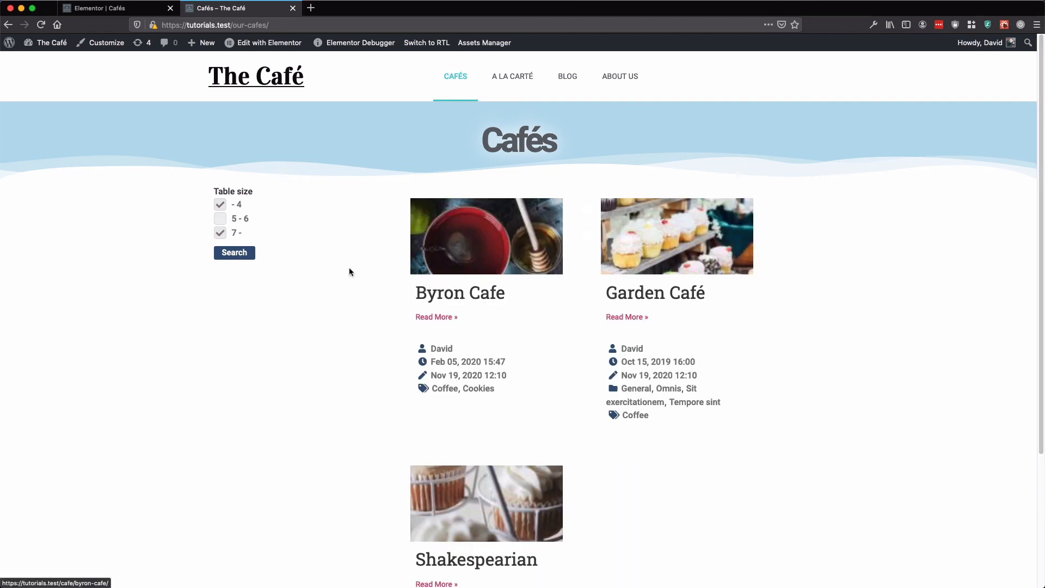
pyautogui.click(224, 233)
pyautogui.click(254, 256)
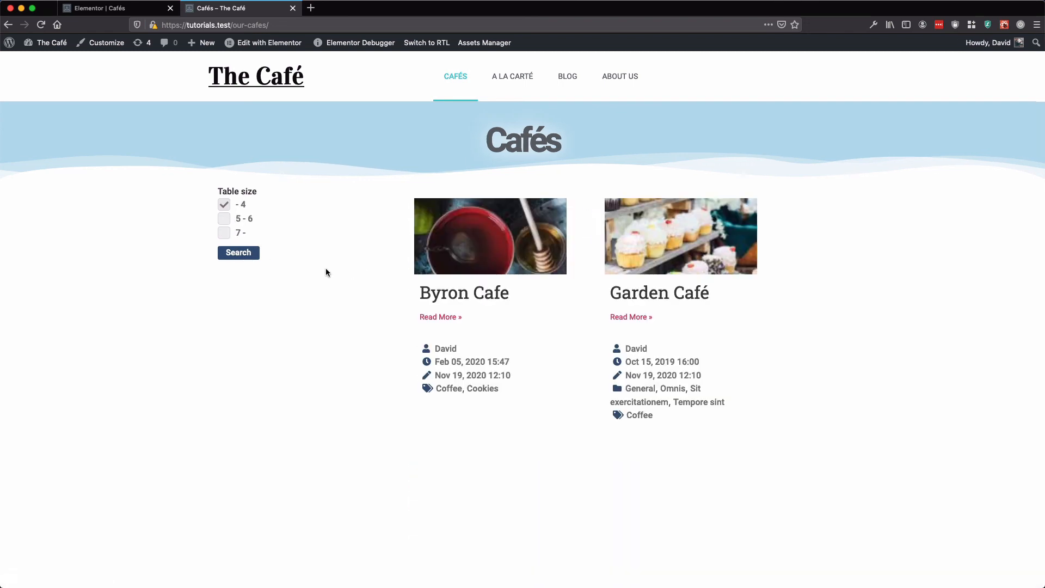